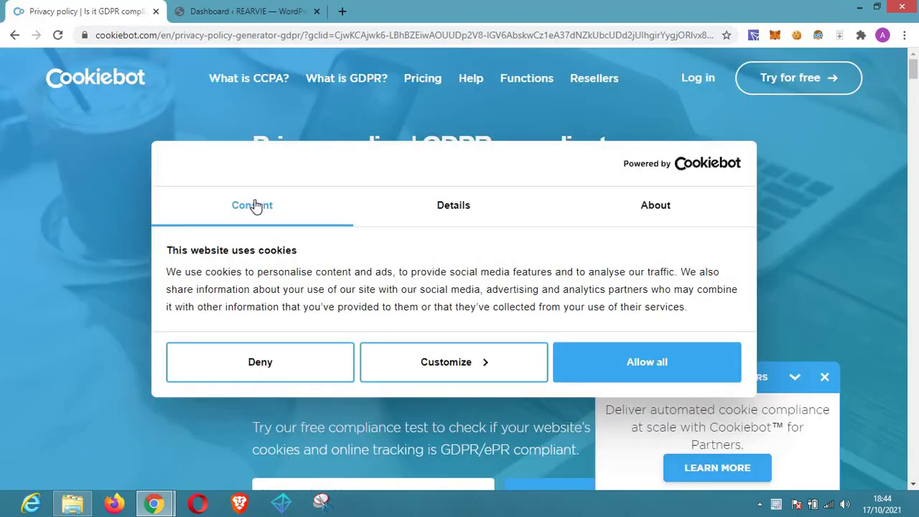
Step: Switch to the Cookiebot GDPR privacy policy generator tab
click(87, 11)
Step: Go back to the 'Dashboard ‹ REARVIE' tab and look over the dashboard widgets
click(208, 11)
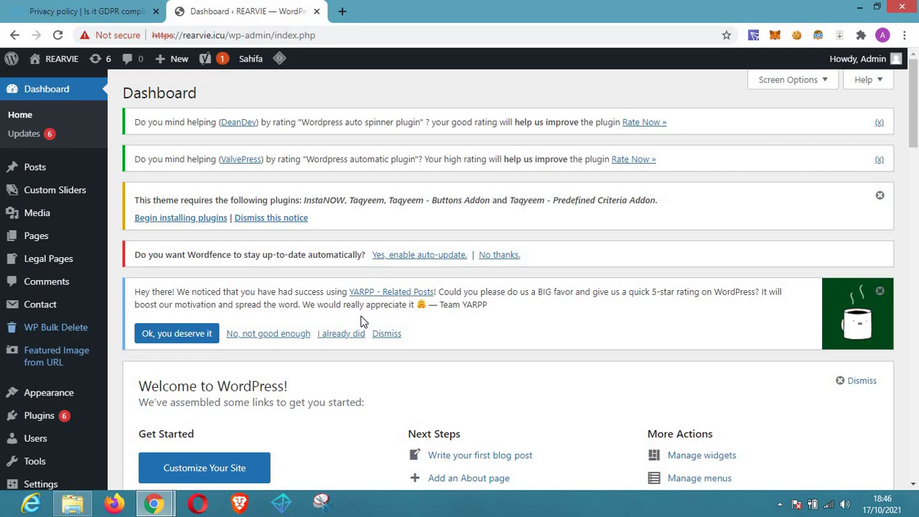
scroll(406, 248, down, 4)
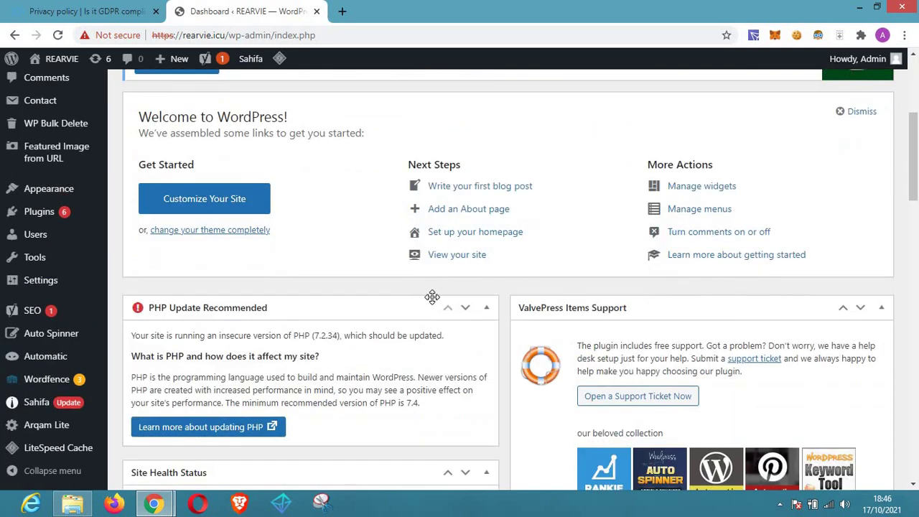
scroll(917, 256, down, 3)
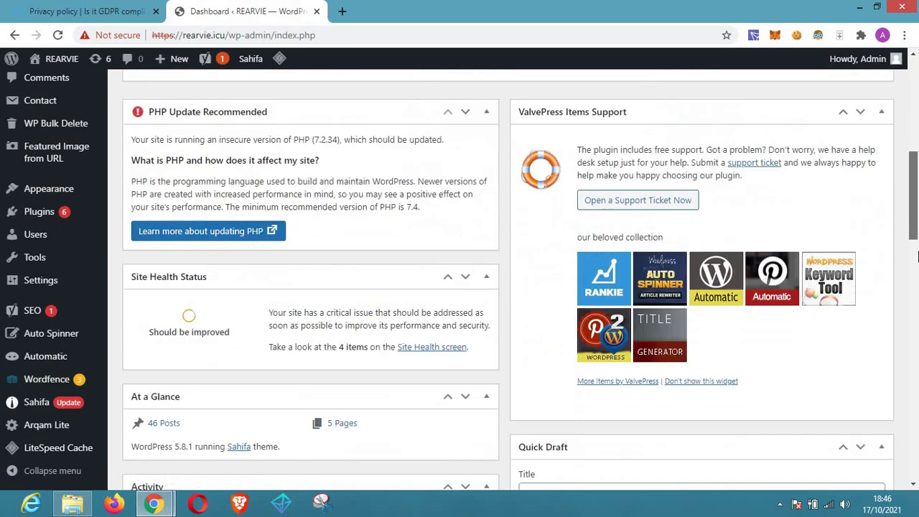
scroll(917, 256, down, 11)
scroll(917, 98, up, 11)
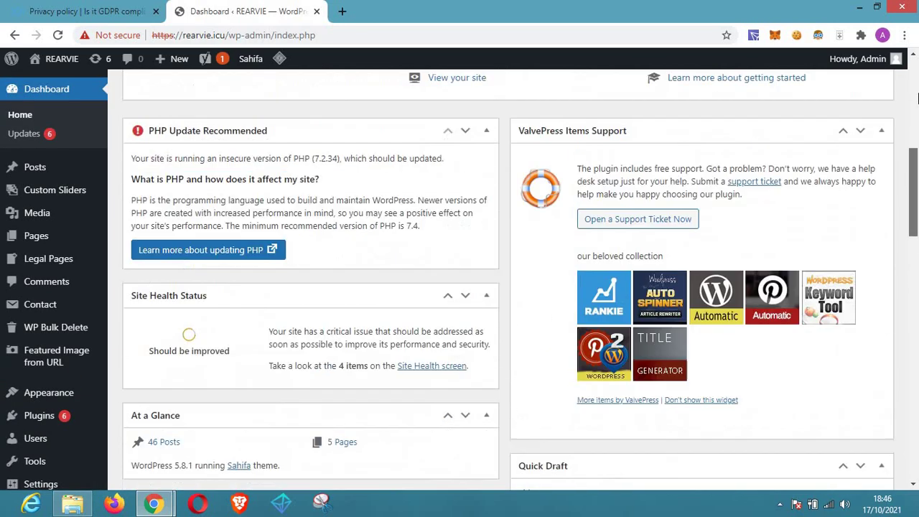
scroll(917, 98, up, 7)
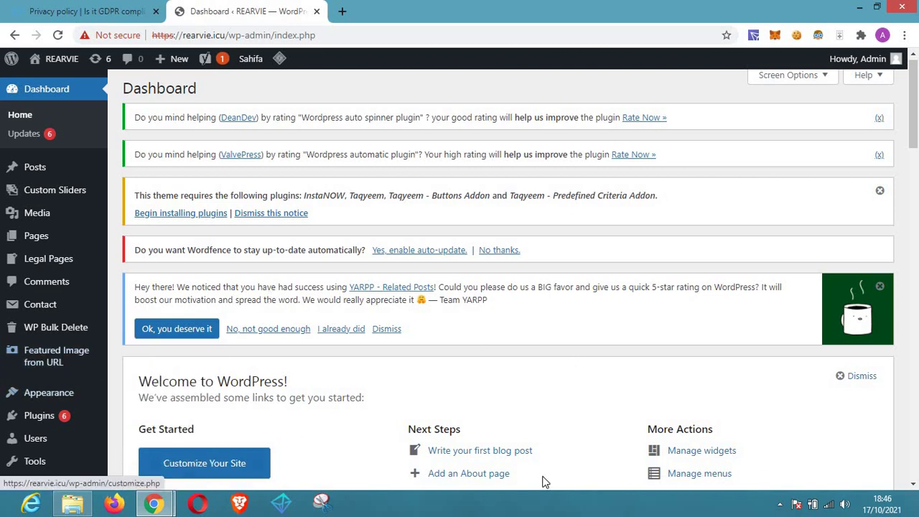
scroll(917, 174, down, 2)
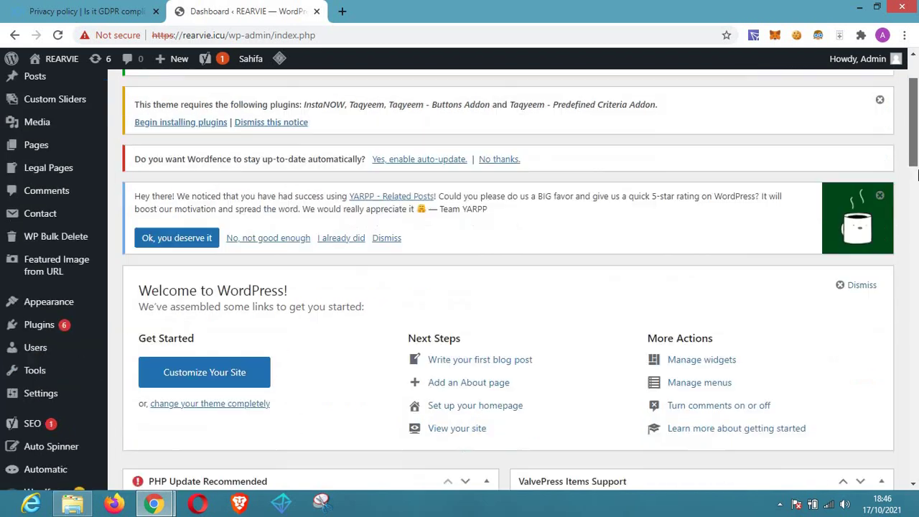
scroll(917, 175, down, 3)
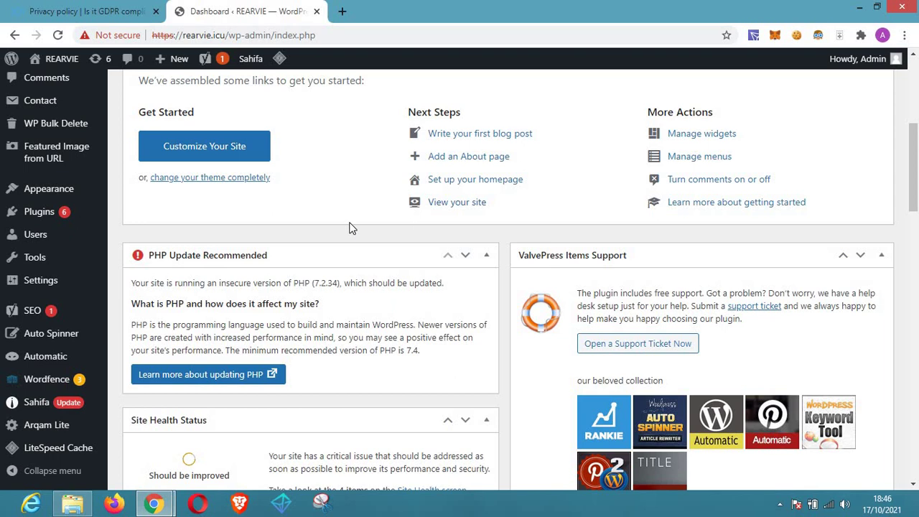
scroll(303, 301, up, 4)
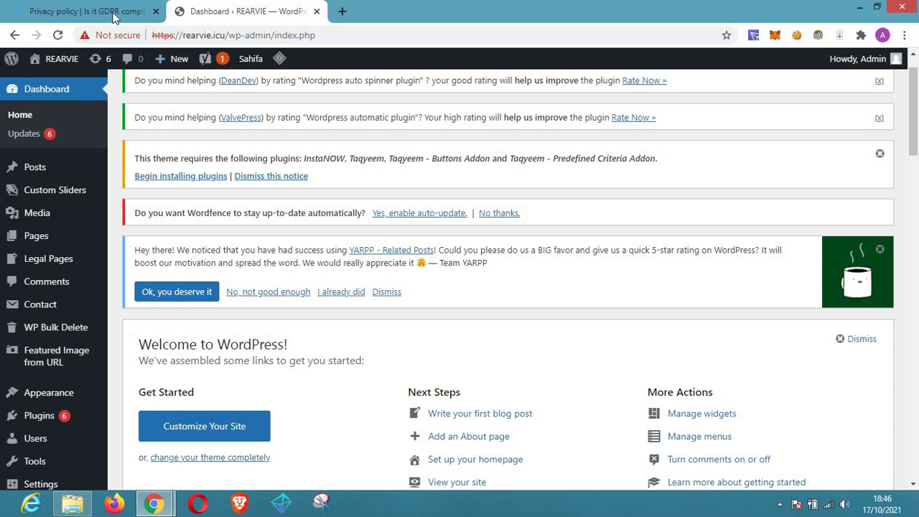
click(113, 15)
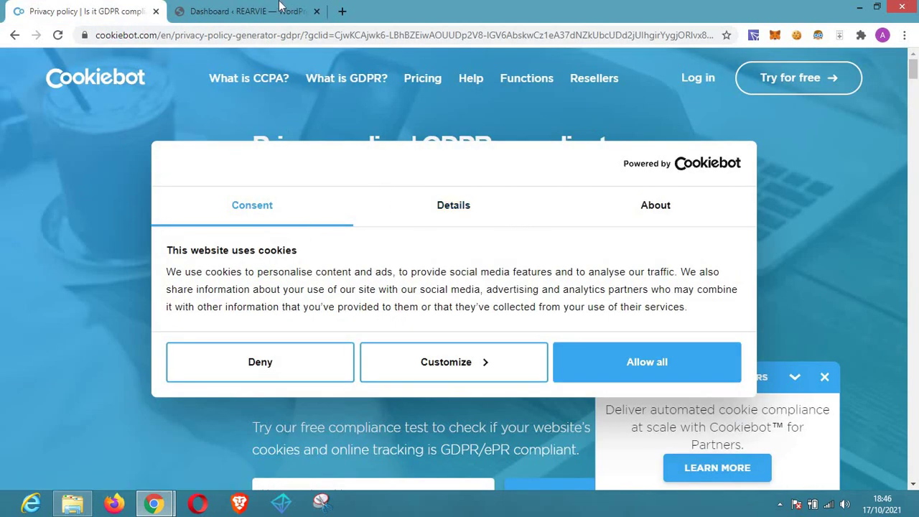
click(245, 11)
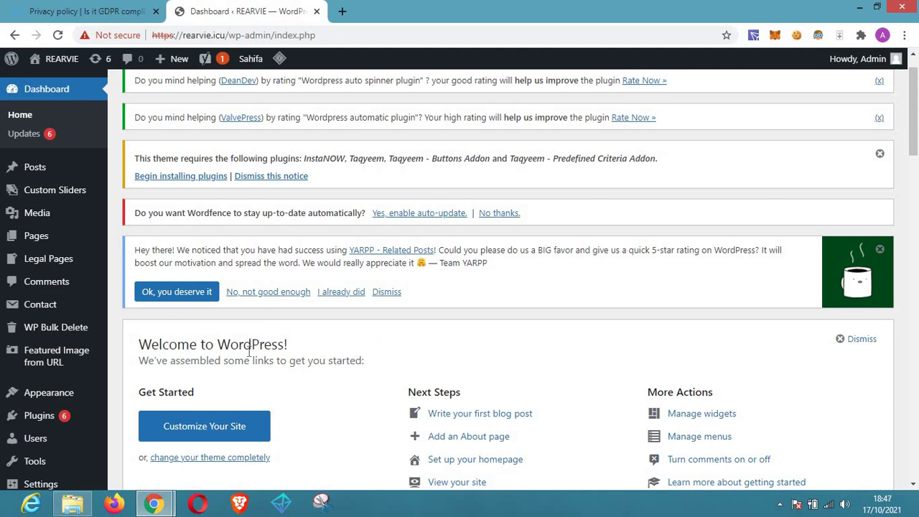
Step: Open Pages > All Pages from the admin menu
scroll(323, 287, down, 9)
scroll(323, 266, down, 10)
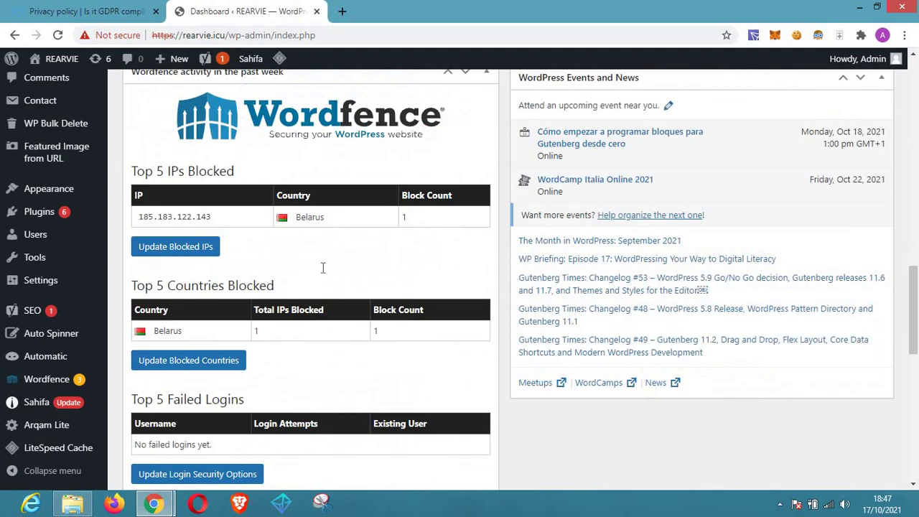
scroll(312, 273, up, 10)
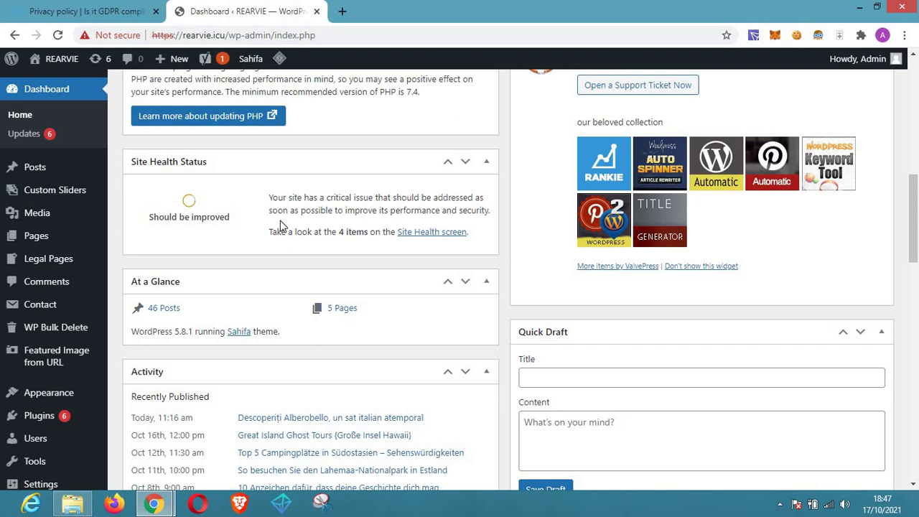
scroll(281, 225, down, 2)
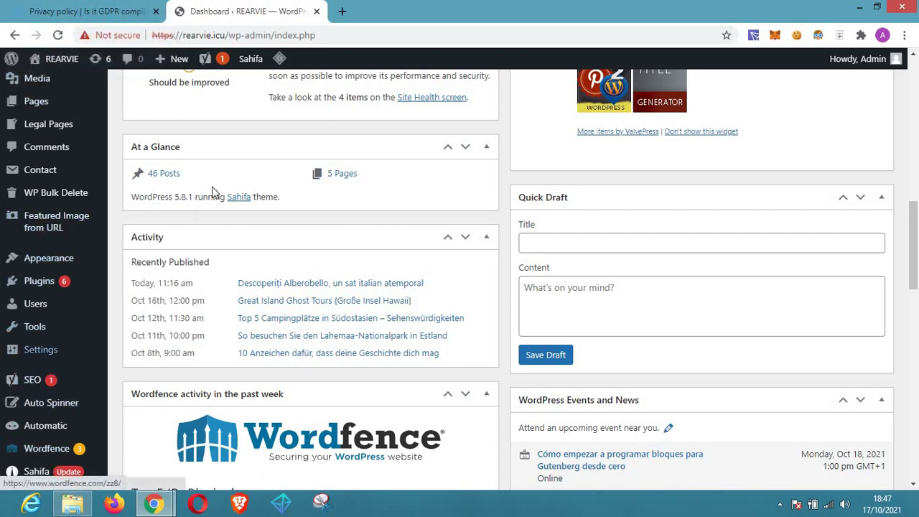
scroll(72, 244, up, 3)
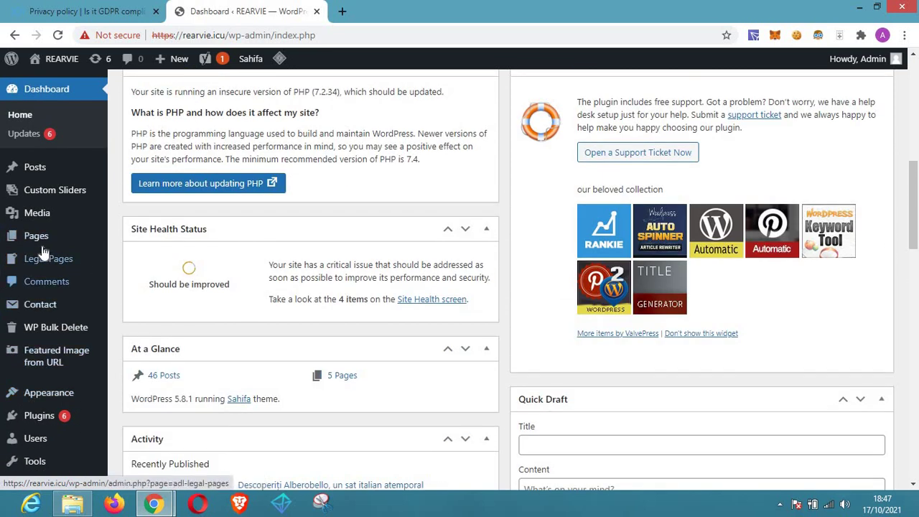
scroll(44, 252, up, 2)
mouse_move(92, 248)
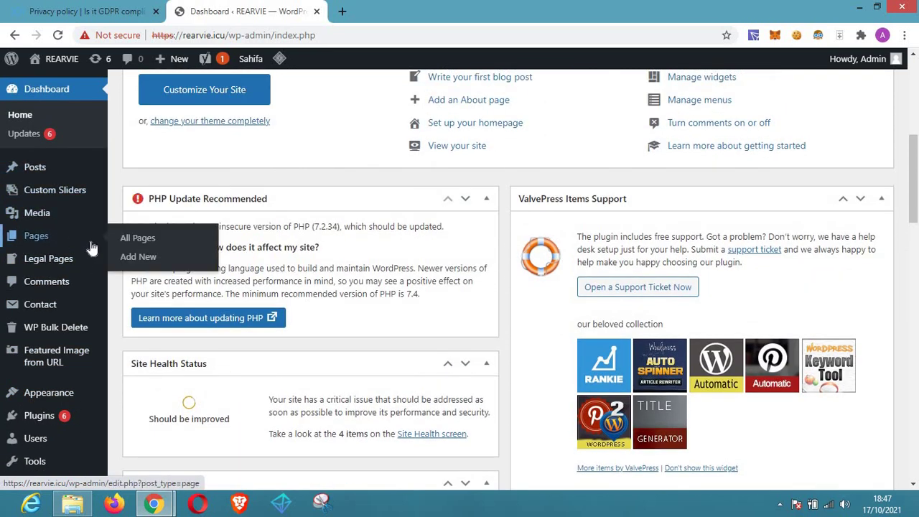
click(124, 239)
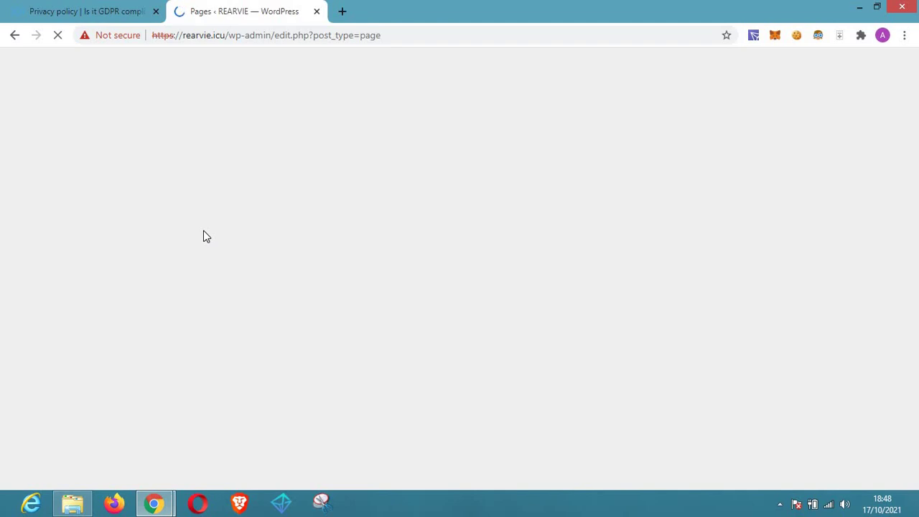
Step: Open Quick Edit for the Privacy Policy page in the list of published pages
click(38, 9)
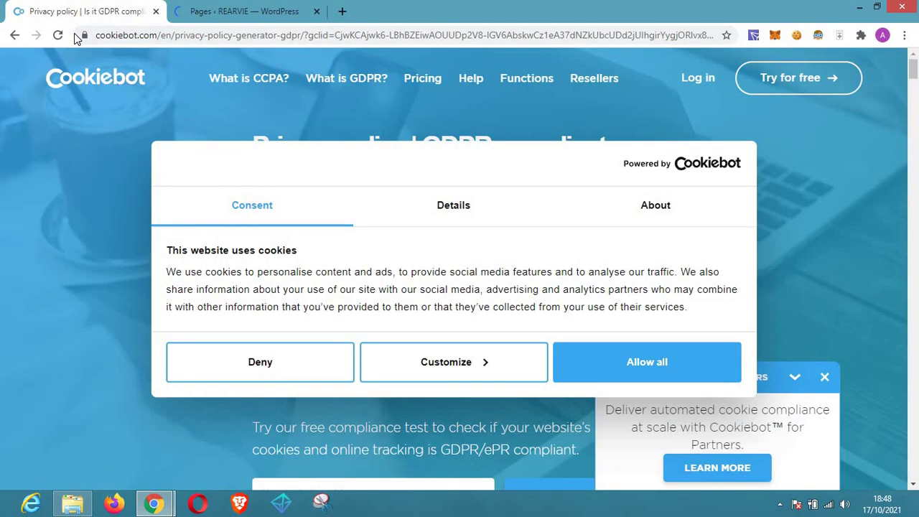
click(213, 20)
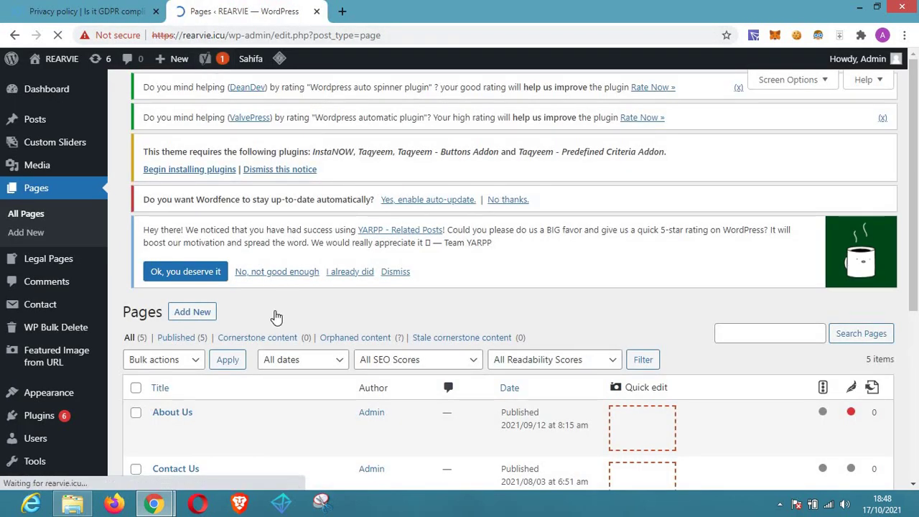
scroll(276, 318, down, 1)
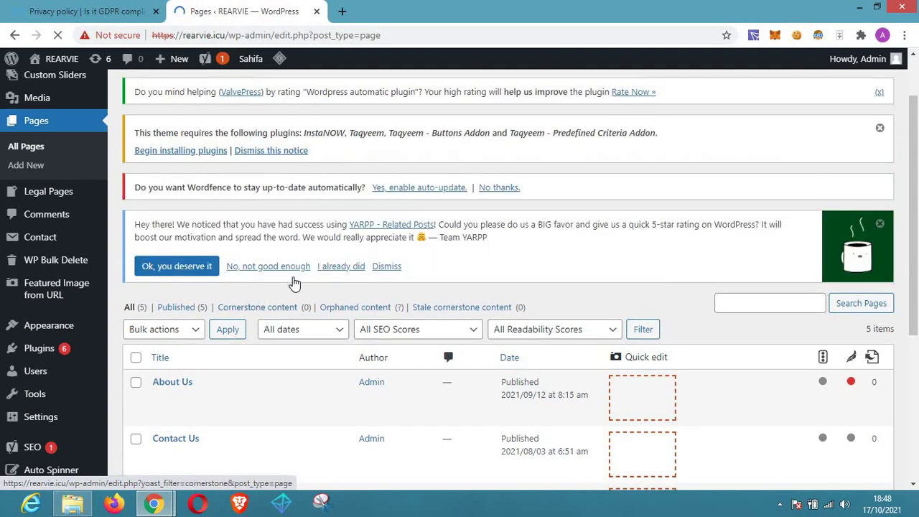
scroll(295, 284, down, 3)
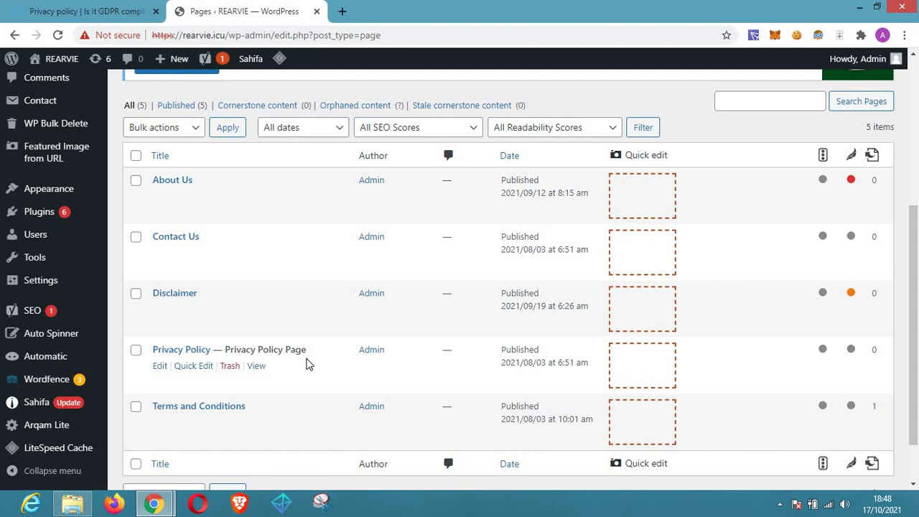
scroll(239, 326, down, 1)
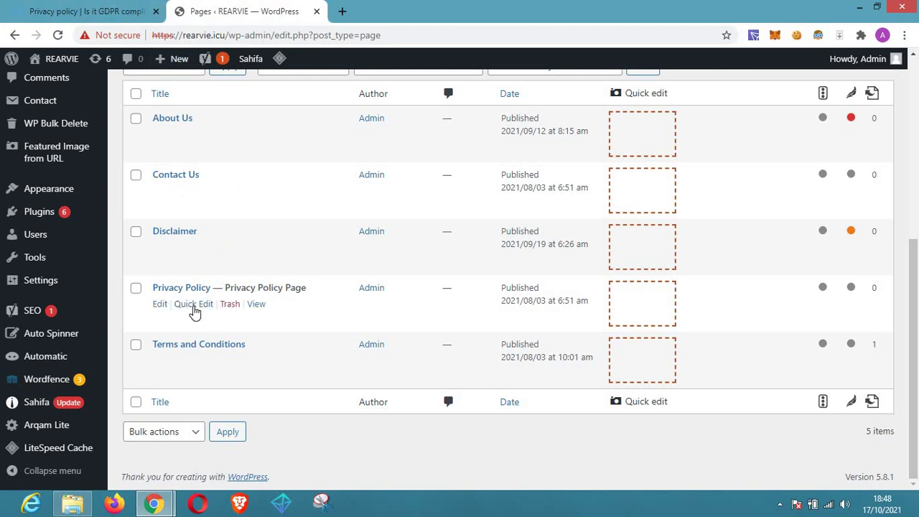
click(194, 304)
scroll(304, 334, down, 2)
click(623, 298)
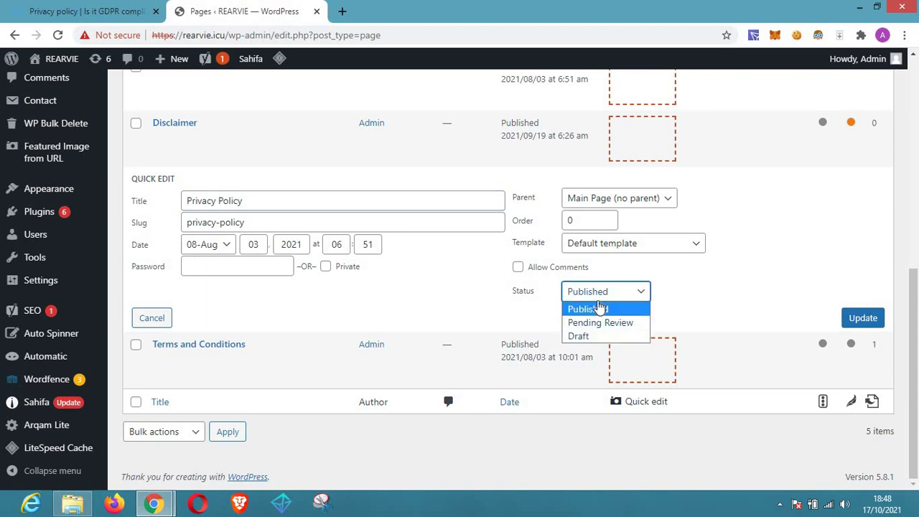
click(770, 286)
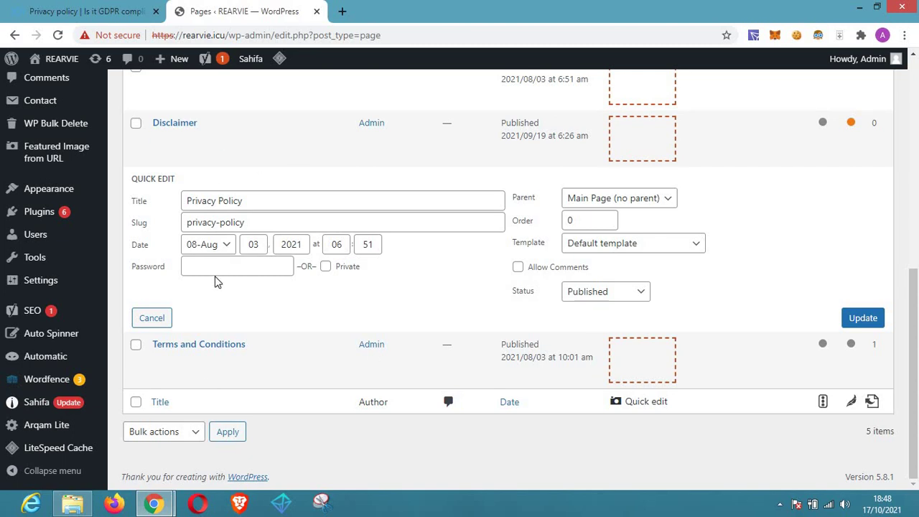
mouse_move(43, 284)
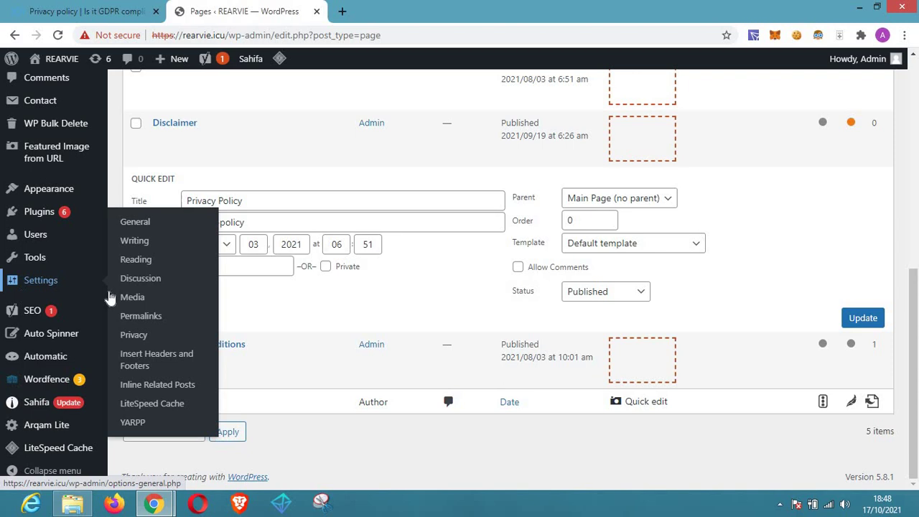
Step: Go to Settings > Privacy in the admin menu
click(111, 334)
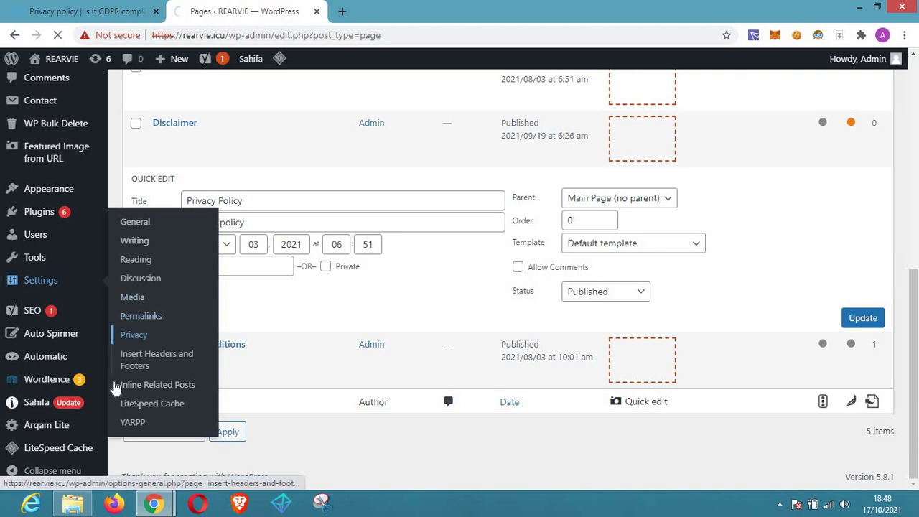
click(148, 382)
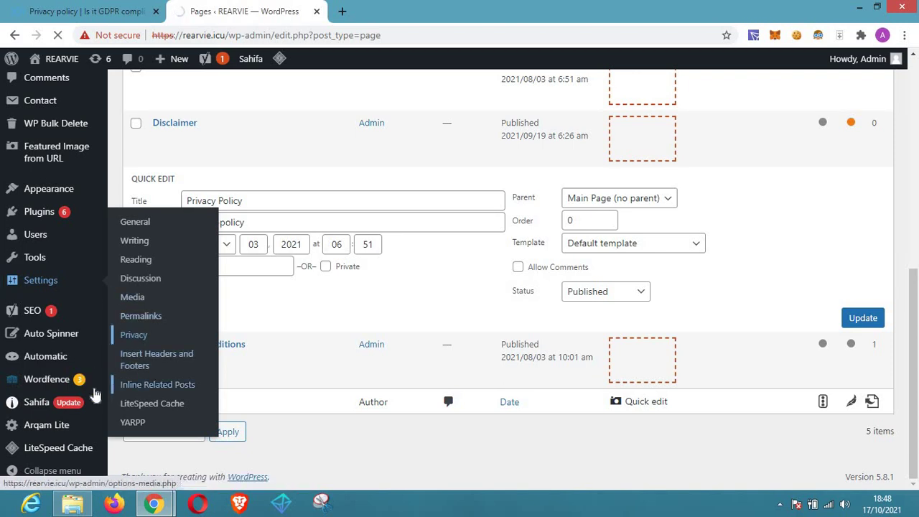
click(135, 221)
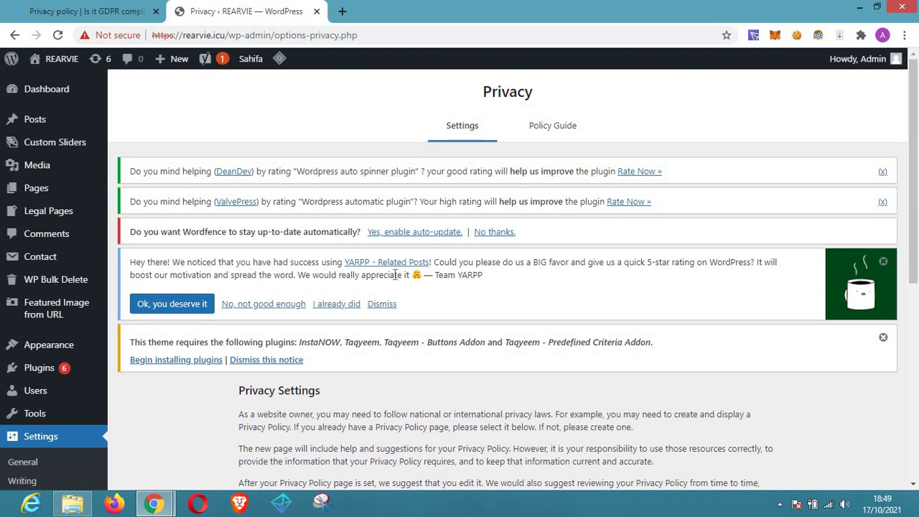
Step: Choose Privacy Policy as the site's privacy policy page and start a new policy page
scroll(303, 285, down, 3)
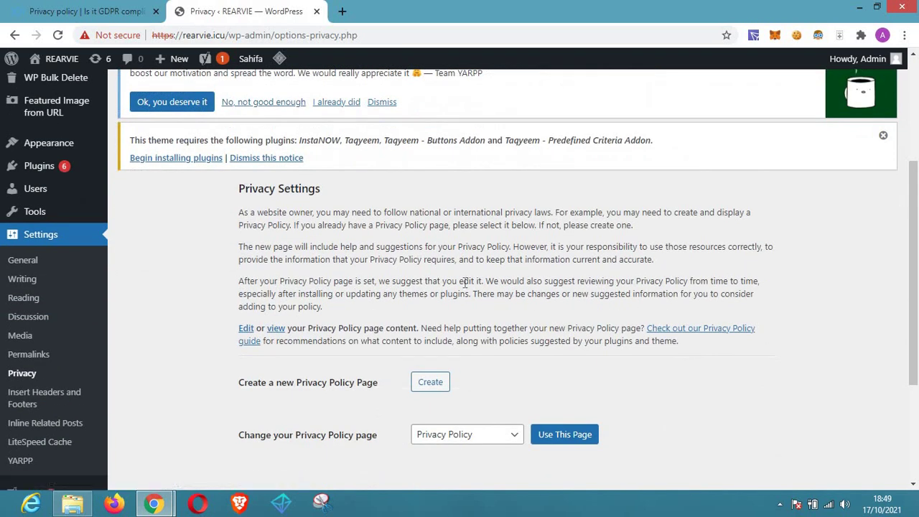
scroll(468, 281, down, 2)
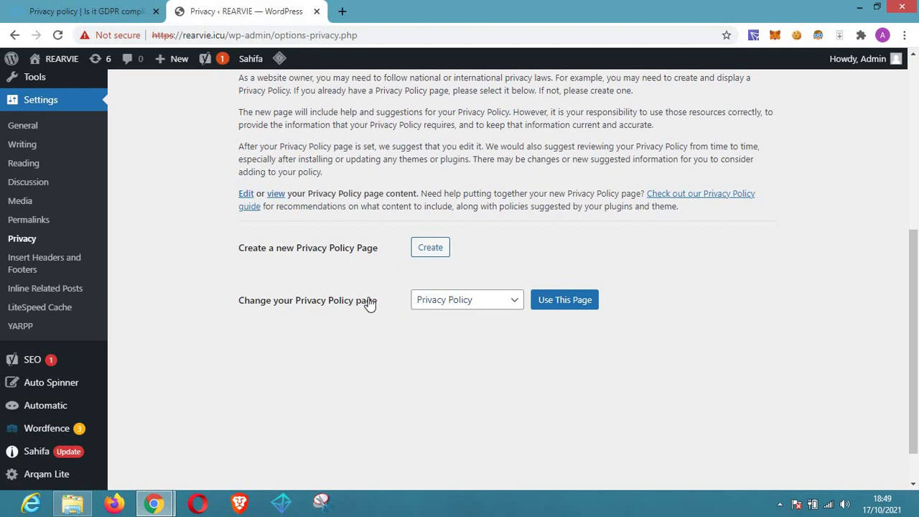
click(490, 314)
click(563, 314)
click(564, 300)
click(439, 250)
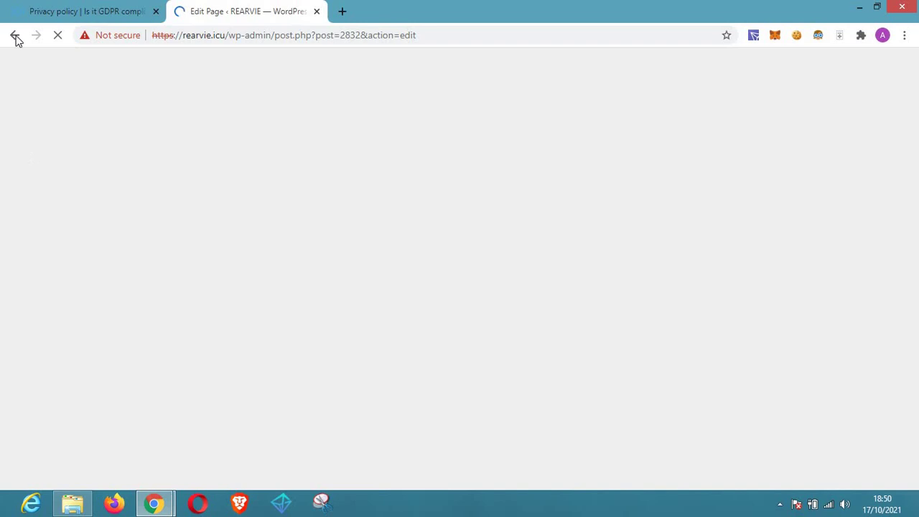
click(74, 11)
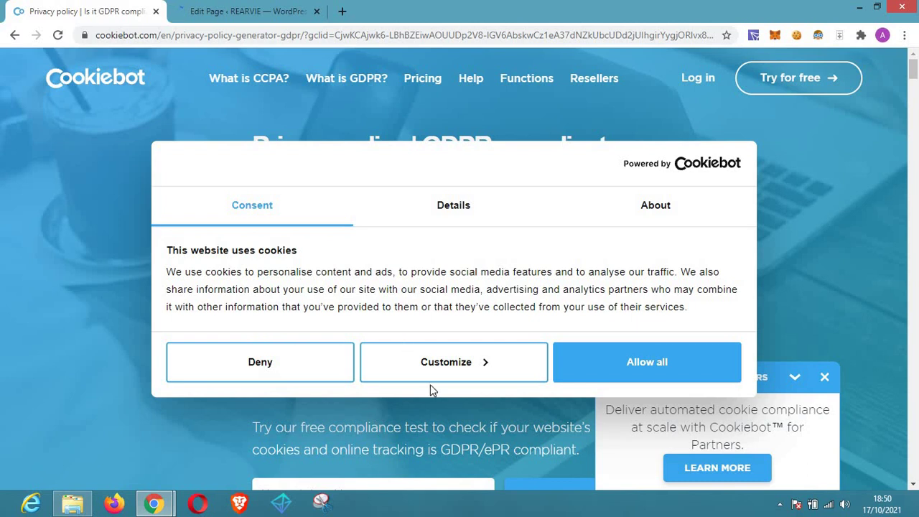
Step: Dismiss the partners banner and allow all cookies on the Cookiebot page
scroll(647, 350, down, 1)
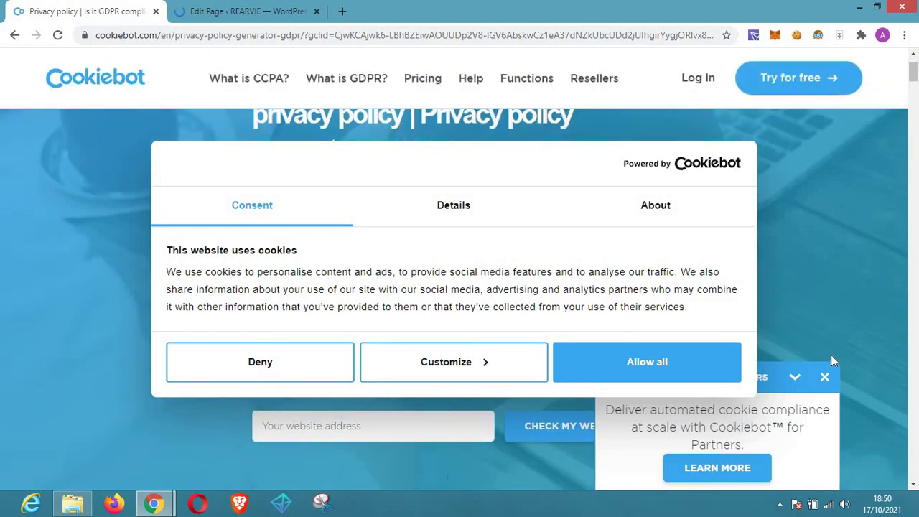
click(826, 377)
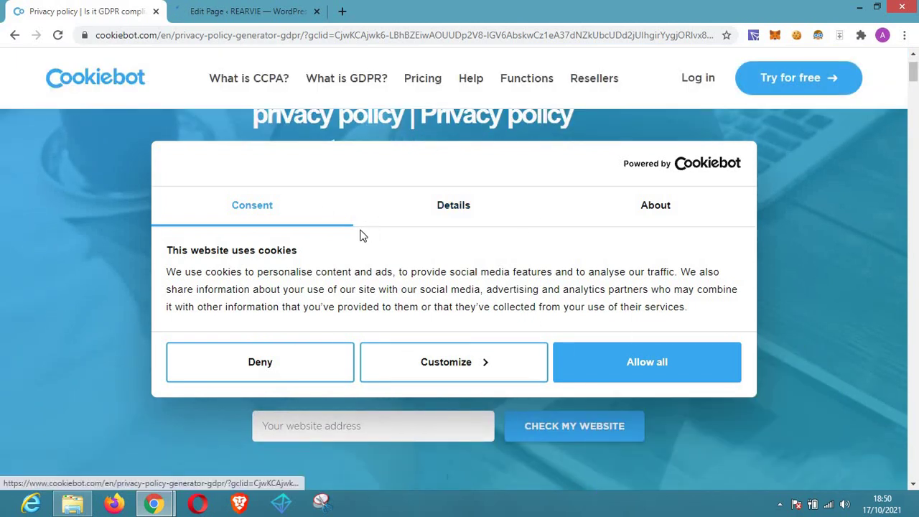
scroll(361, 234, up, 1)
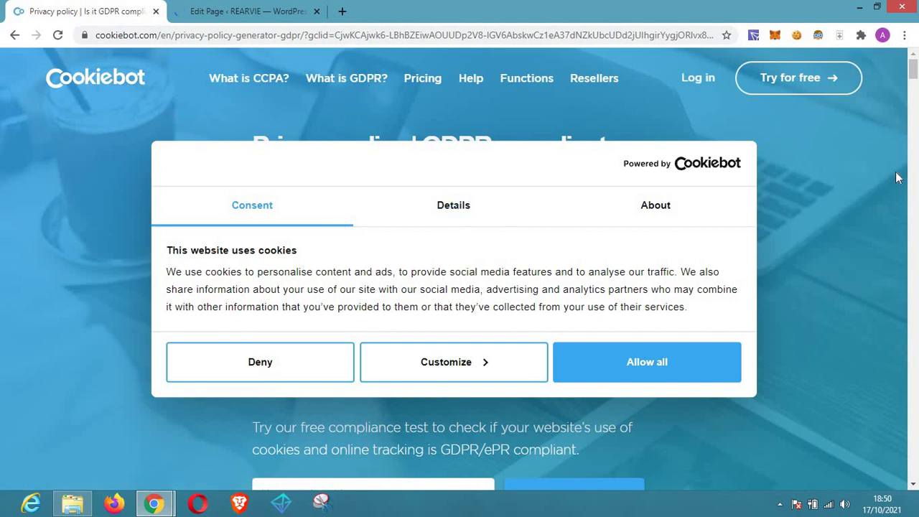
drag(915, 68, 914, 94)
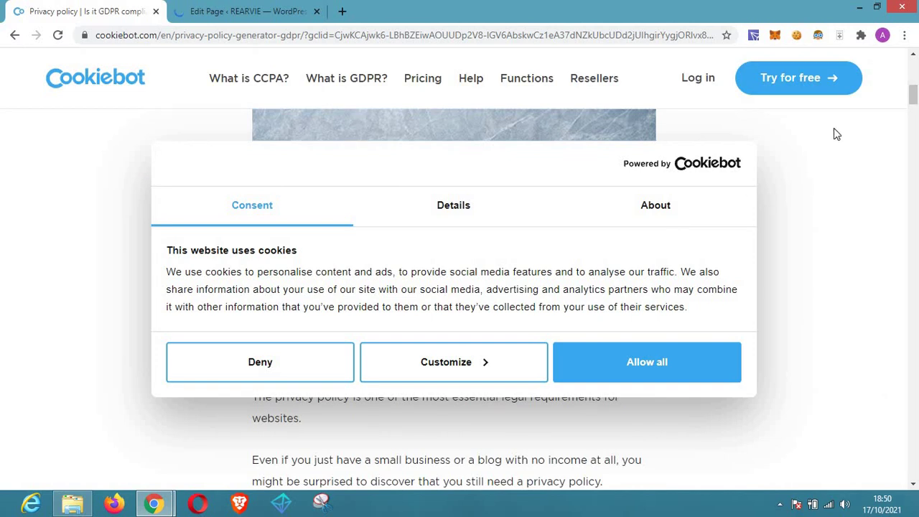
click(441, 216)
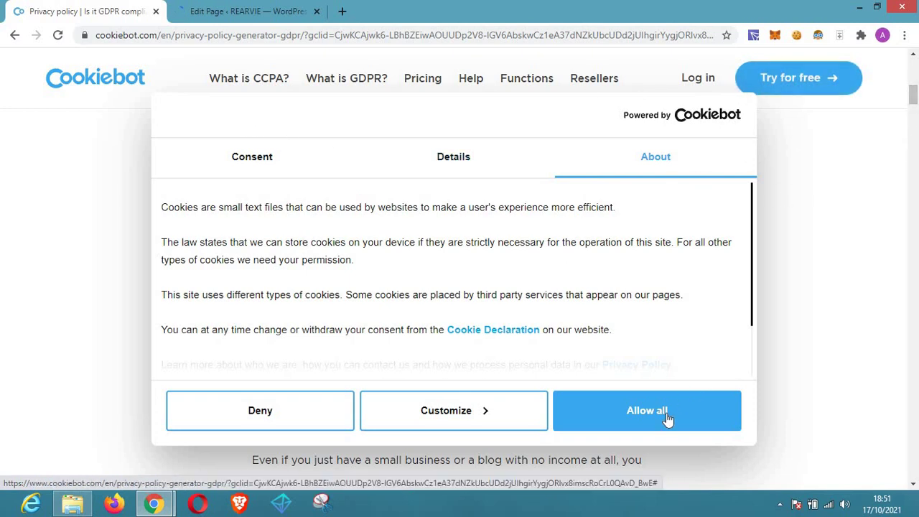
click(642, 391)
Step: Skim the privacy policy article, then return to the WordPress Privacy Policy editor
drag(913, 97, 916, 214)
drag(914, 207, 914, 130)
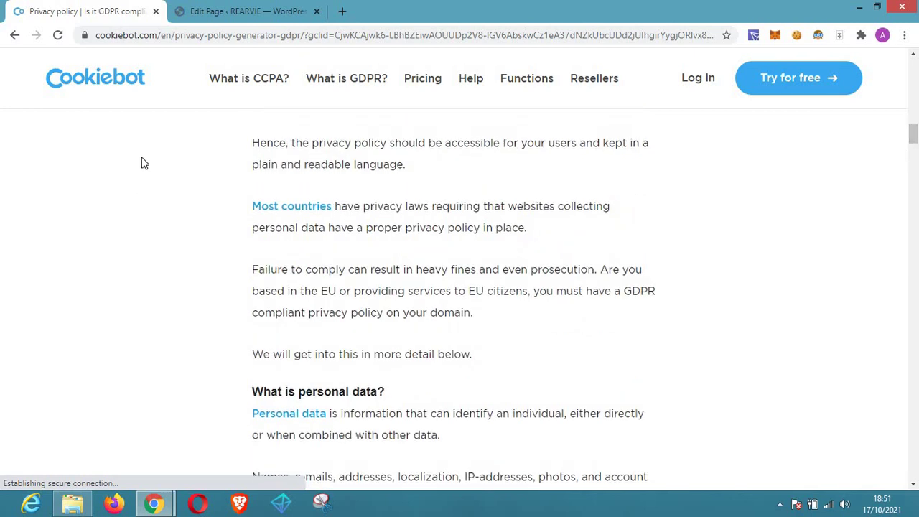
click(253, 11)
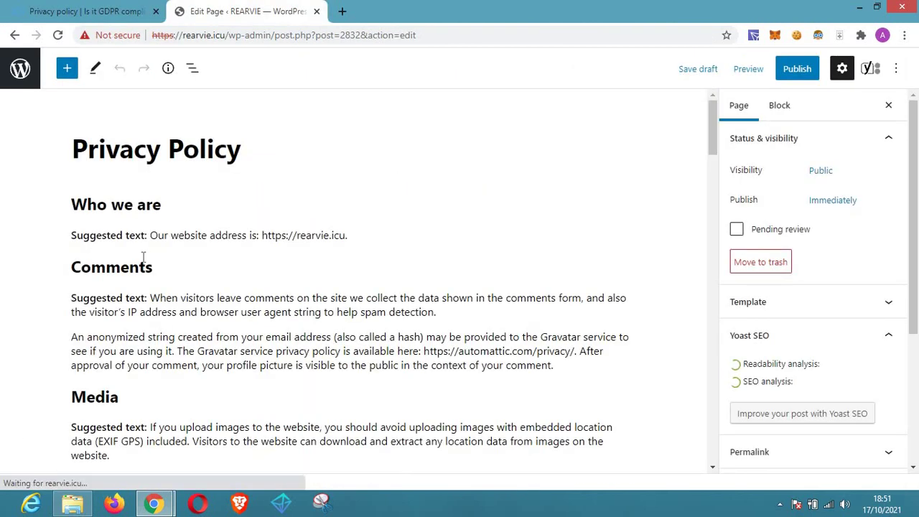
Step: Review the Privacy Policy draft's sections like Who we are, then go back to Privacy settings
scroll(181, 346, down, 2)
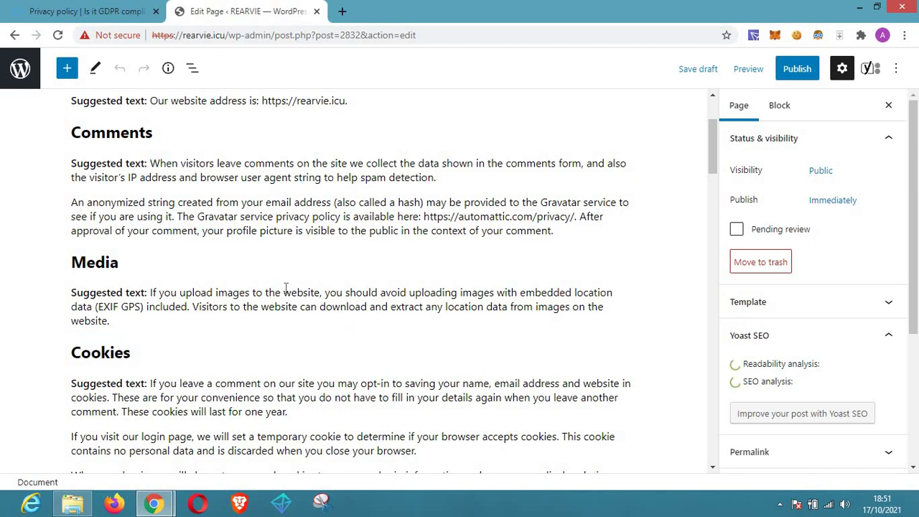
scroll(271, 253, up, 2)
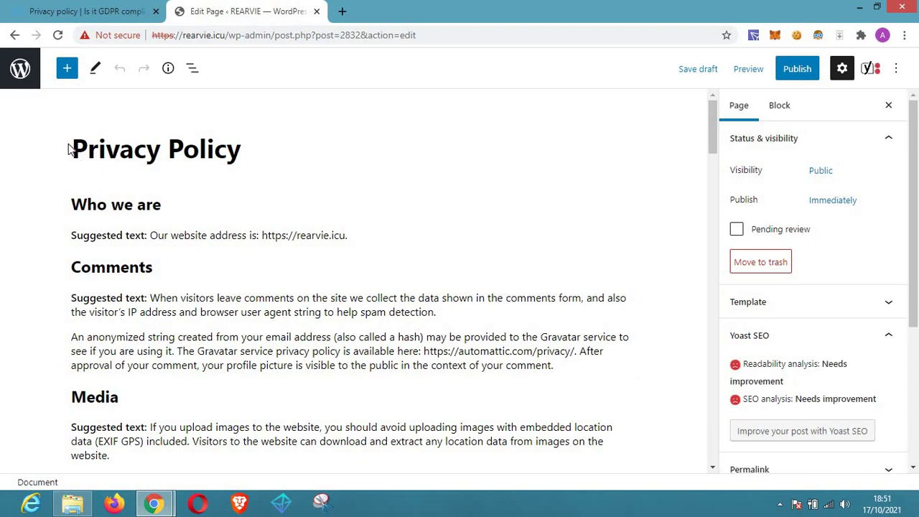
click(242, 151)
scroll(485, 353, down, 3)
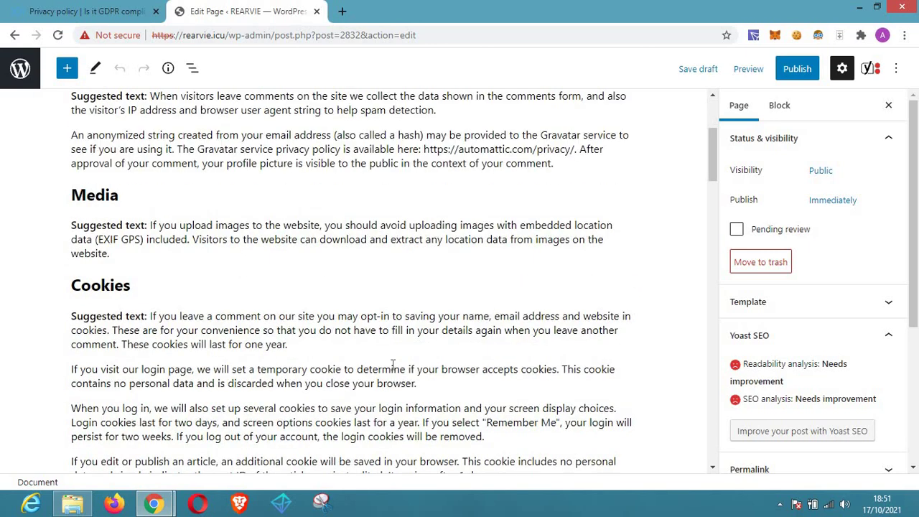
click(14, 35)
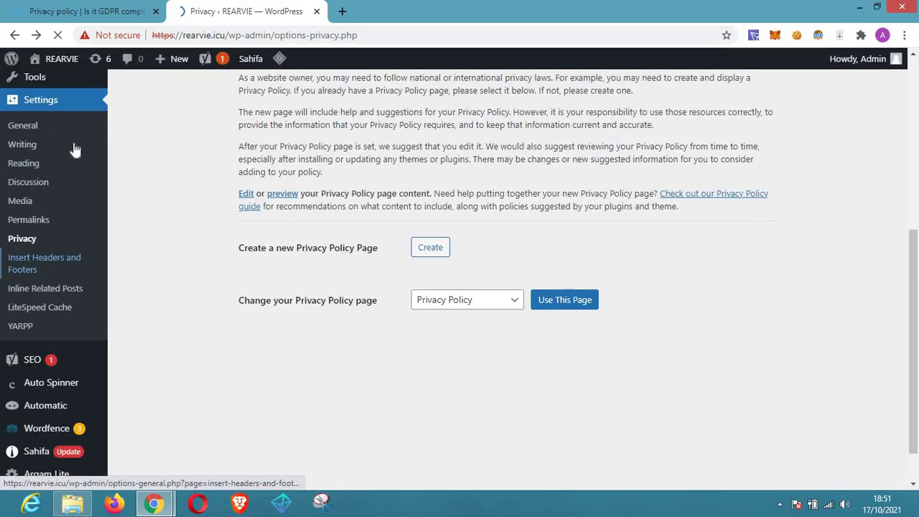
Step: Open Plugins > Add New from the admin sidebar
scroll(51, 287, up, 2)
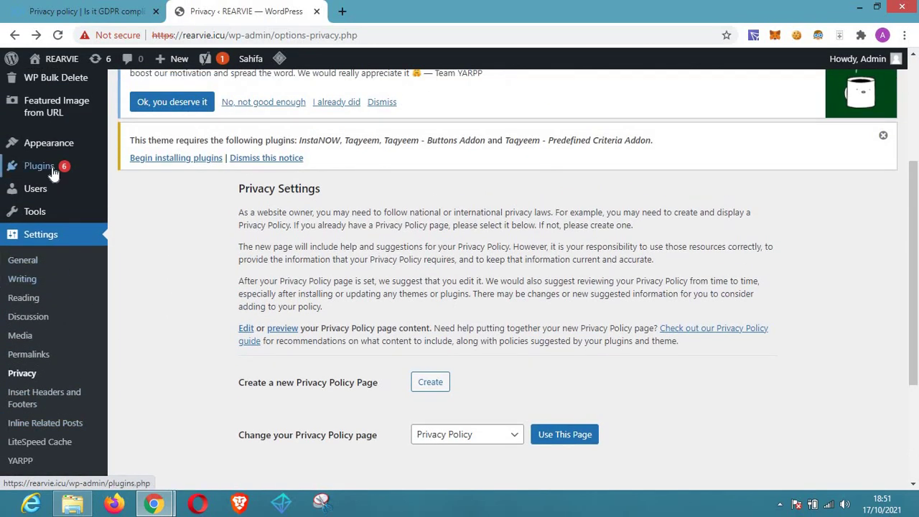
mouse_move(53, 174)
click(130, 186)
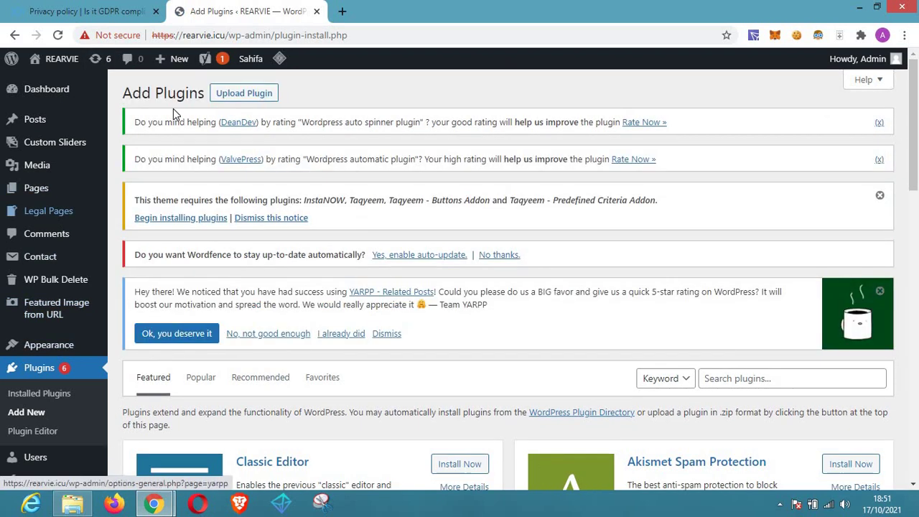
Step: Glance at the Cookiebot article, then return to the Add Plugins screen
click(72, 10)
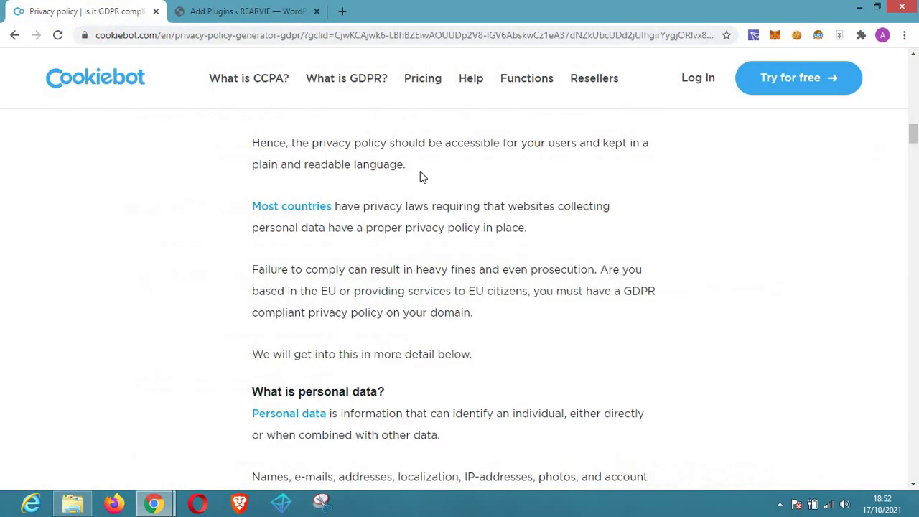
scroll(426, 345, up, 3)
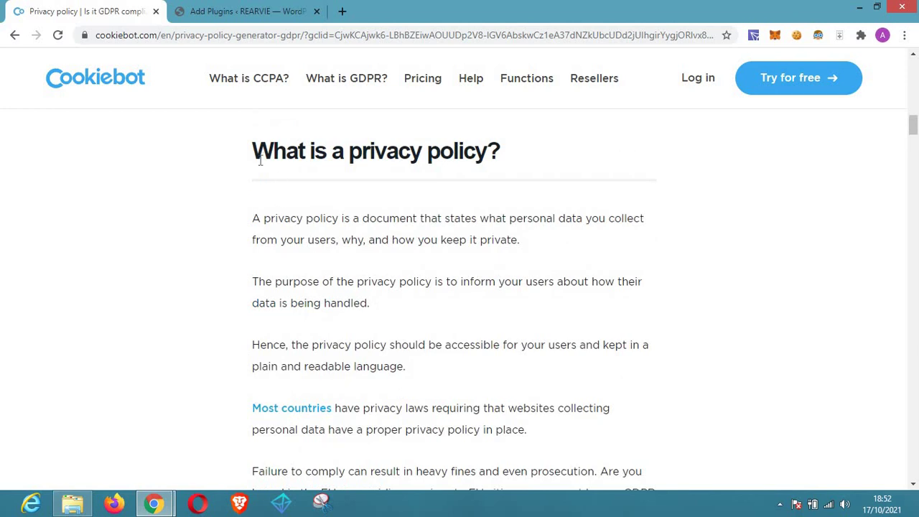
scroll(622, 321, up, 3)
scroll(384, 287, up, 3)
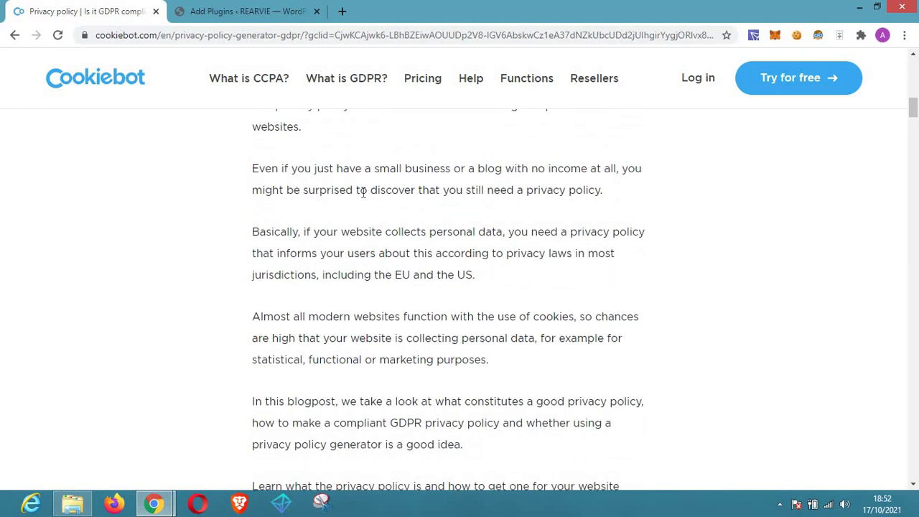
scroll(358, 205, up, 3)
scroll(584, 277, up, 3)
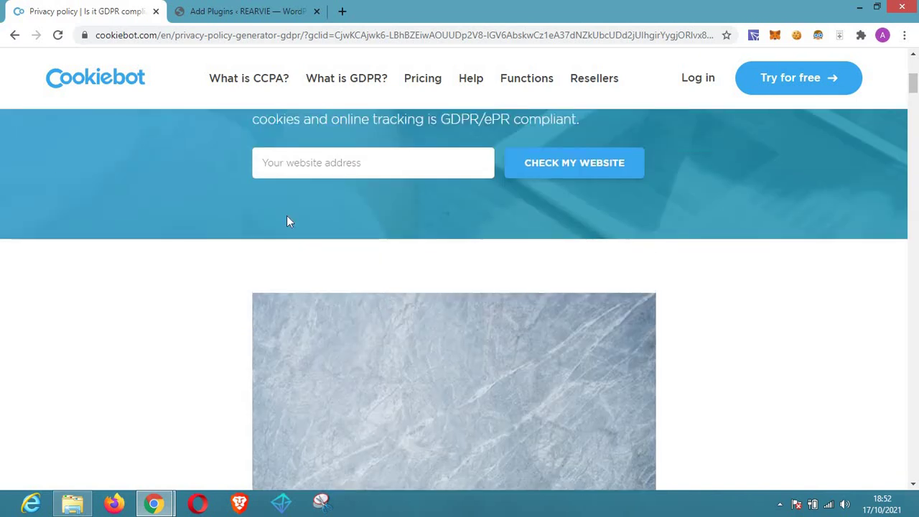
click(237, 11)
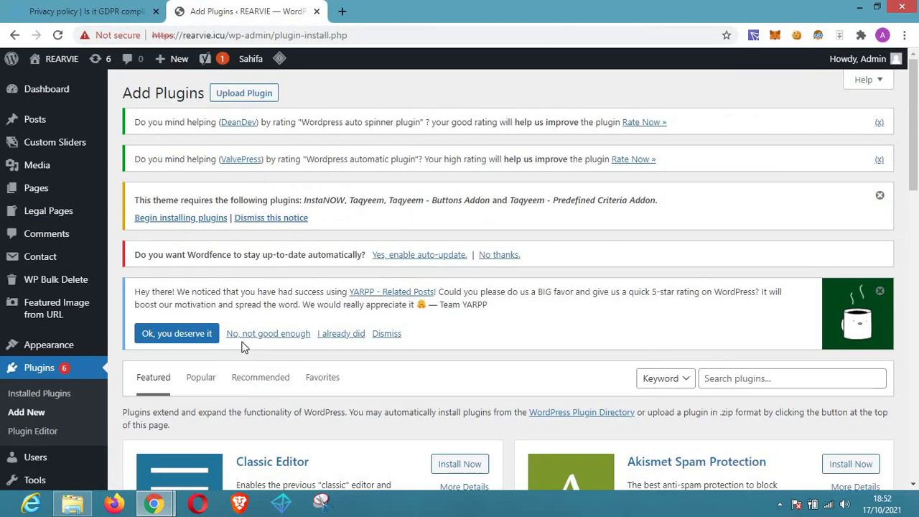
Step: Search plugins for 'legal pages', showing the active Legal Pages plugin first
scroll(577, 327, down, 2)
click(727, 246)
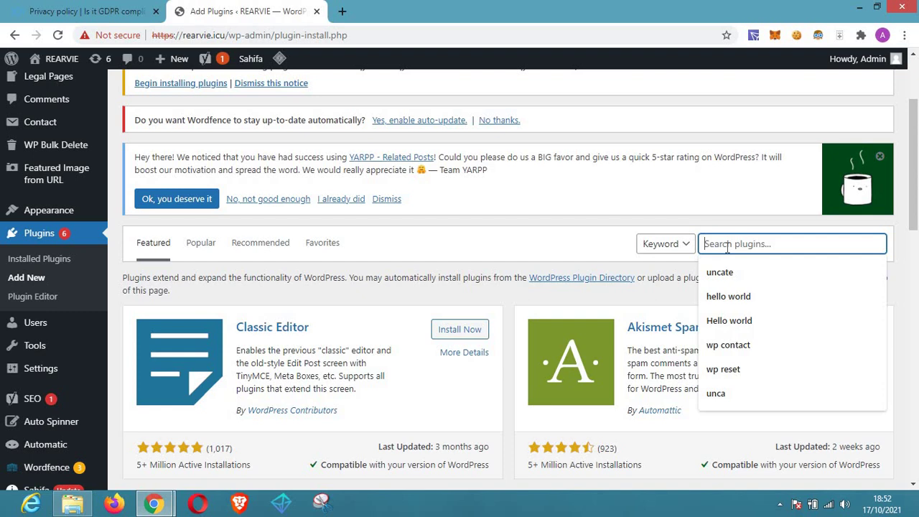
text(si)
key(BackSpace)
key(BackSpace)
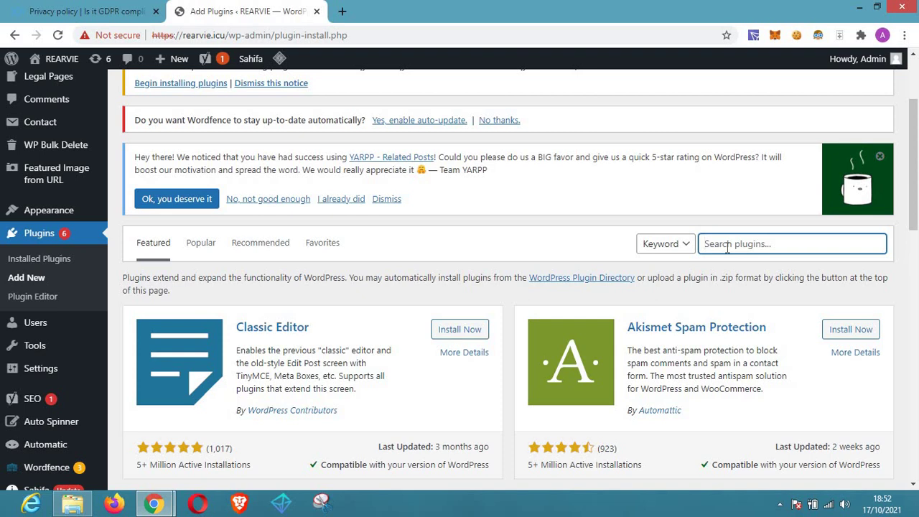
text(legal pages)
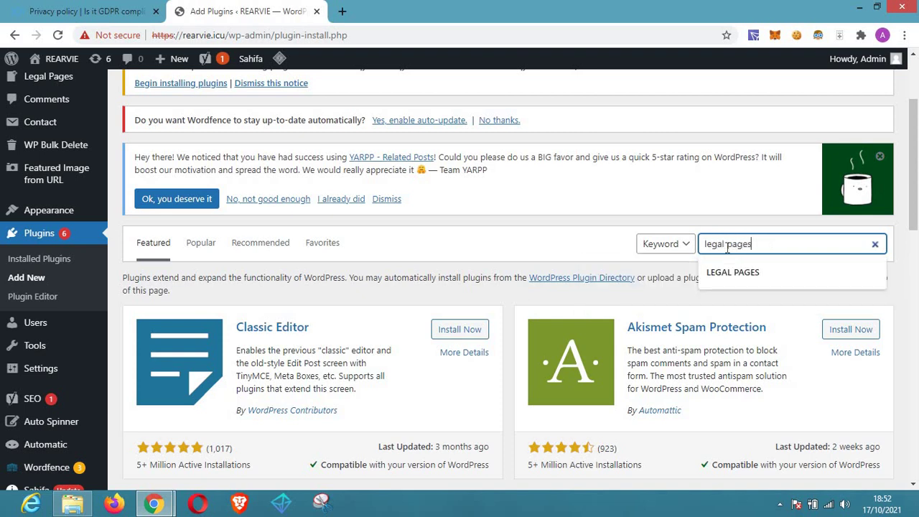
key(Return)
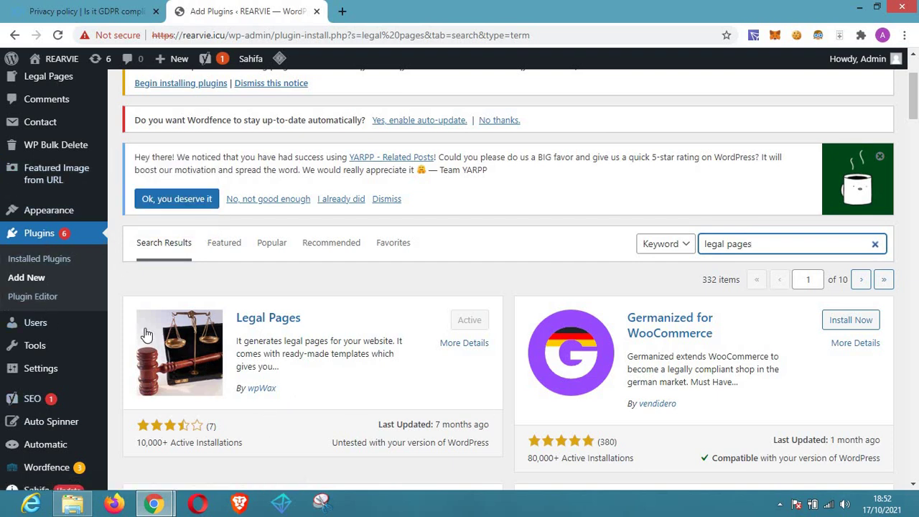
scroll(916, 123, up, 3)
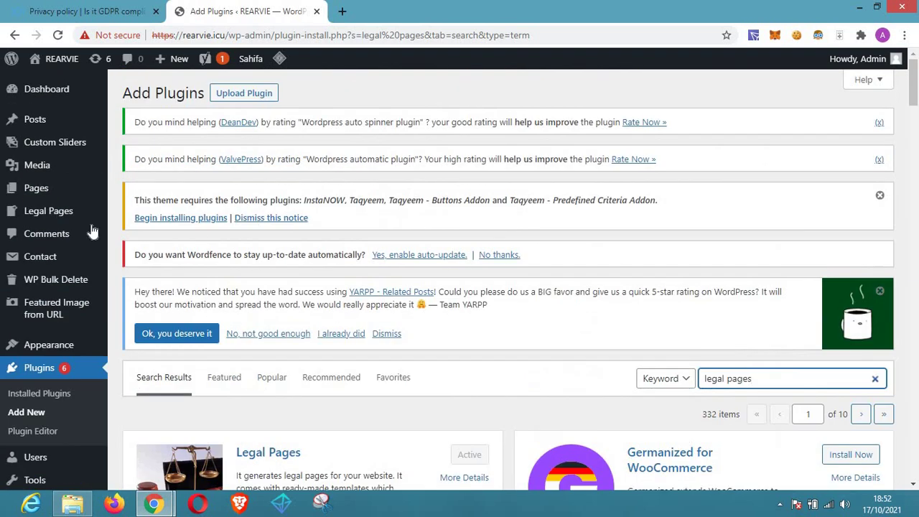
Step: Open Legal Pages' Add New Legal Page form, scroll through it, then return to Cookiebot's privacy policy generator
mouse_move(3, 165)
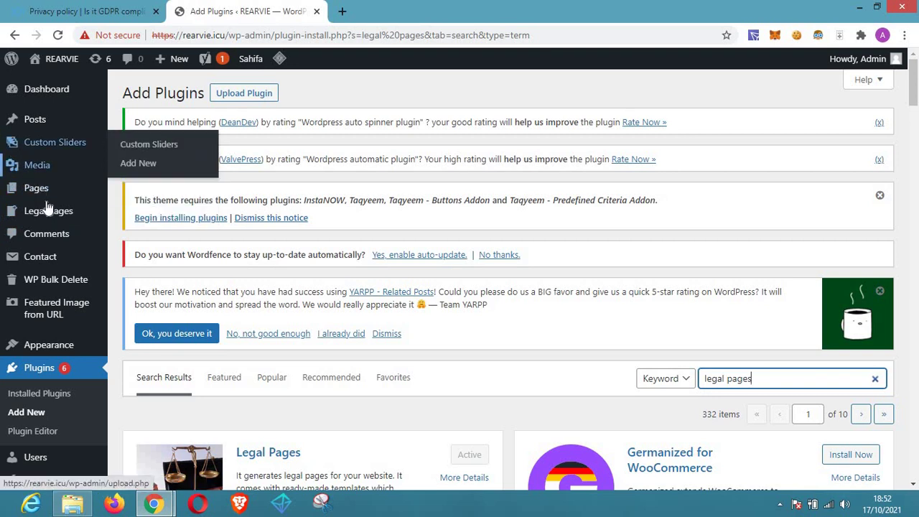
mouse_move(50, 219)
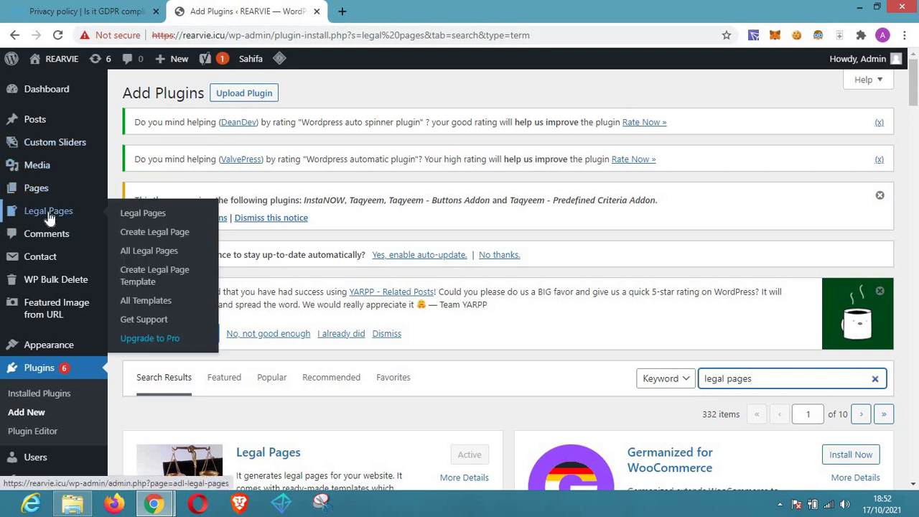
click(179, 237)
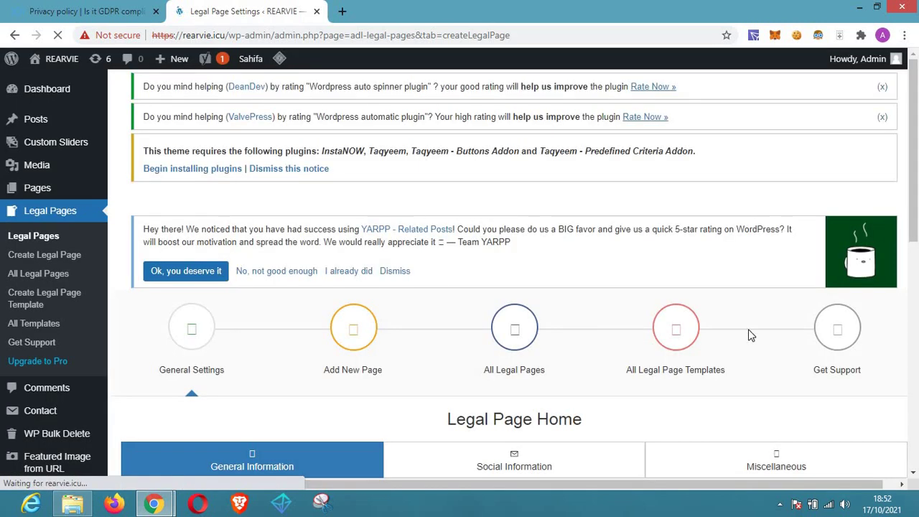
drag(917, 132, 918, 196)
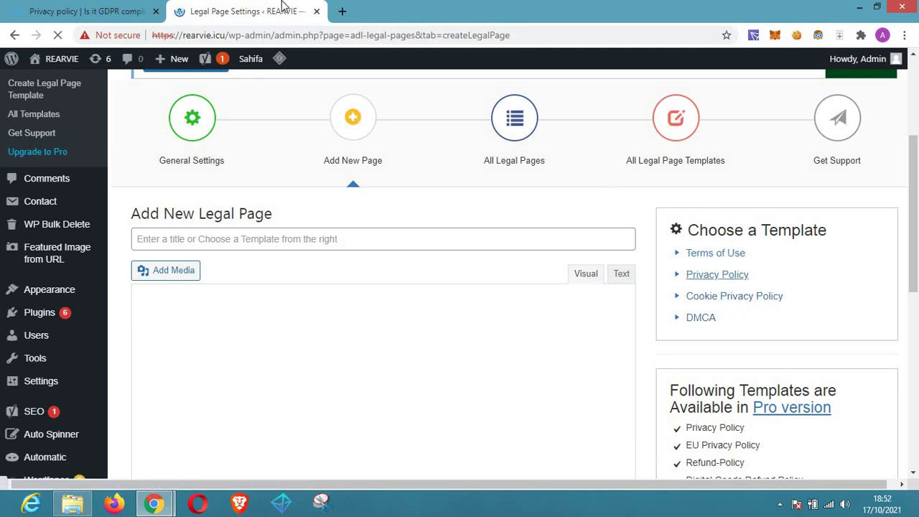
key(ctrl+shift+Tab)
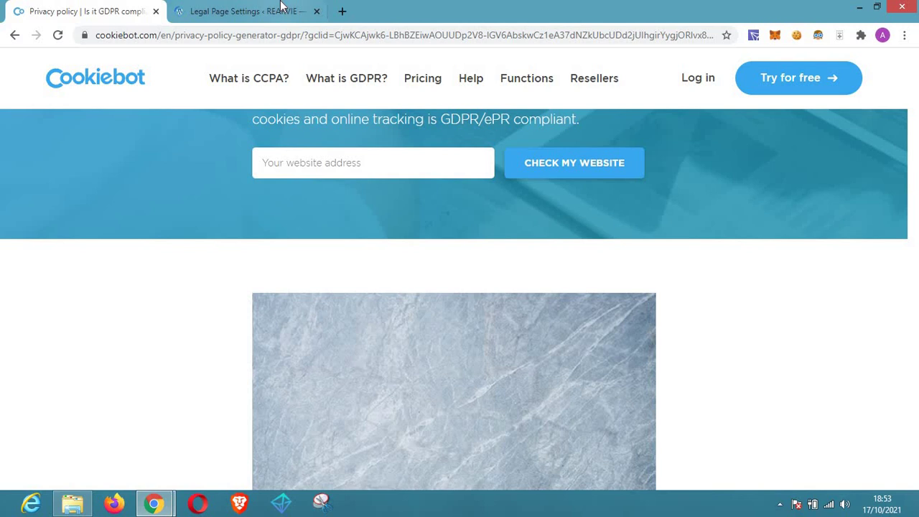